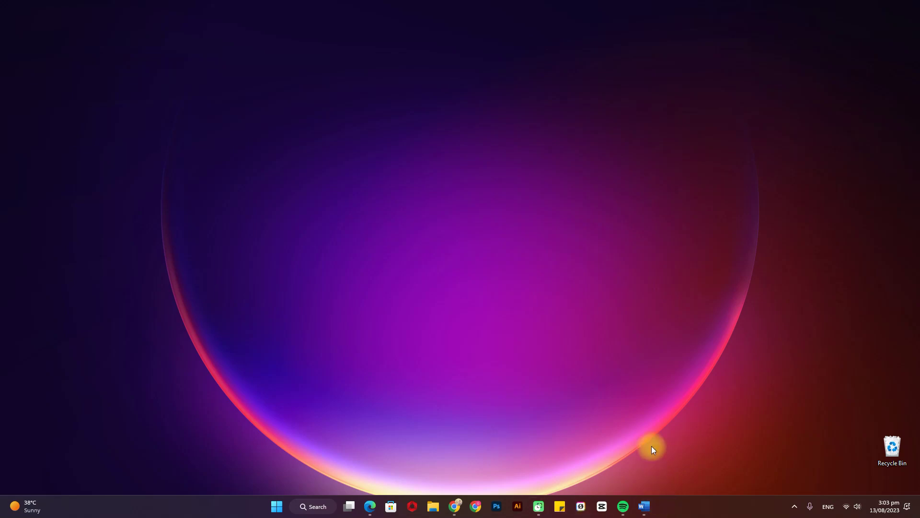
Switch to Word and enter the text "Eman institute" in the blank document.
{"action": "left_click", "coordinate": [648, 508]}
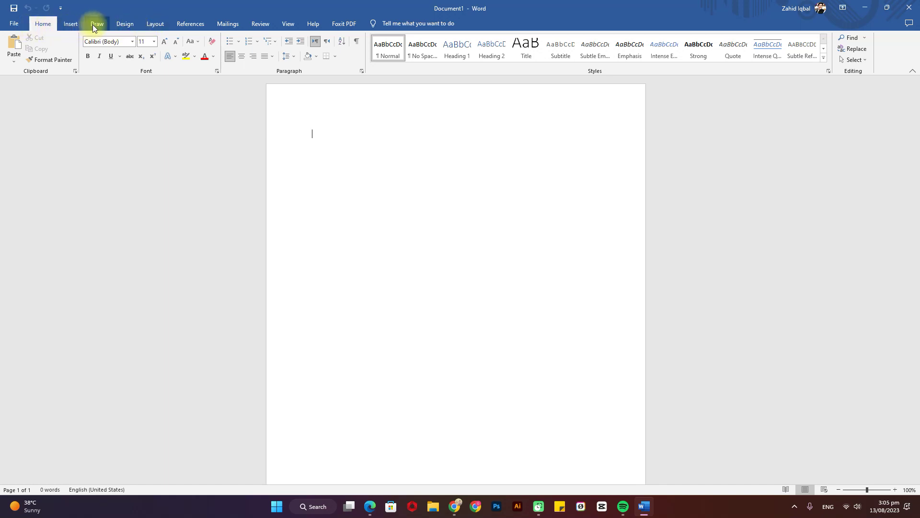
{"action": "left_click", "coordinate": [15, 24]}
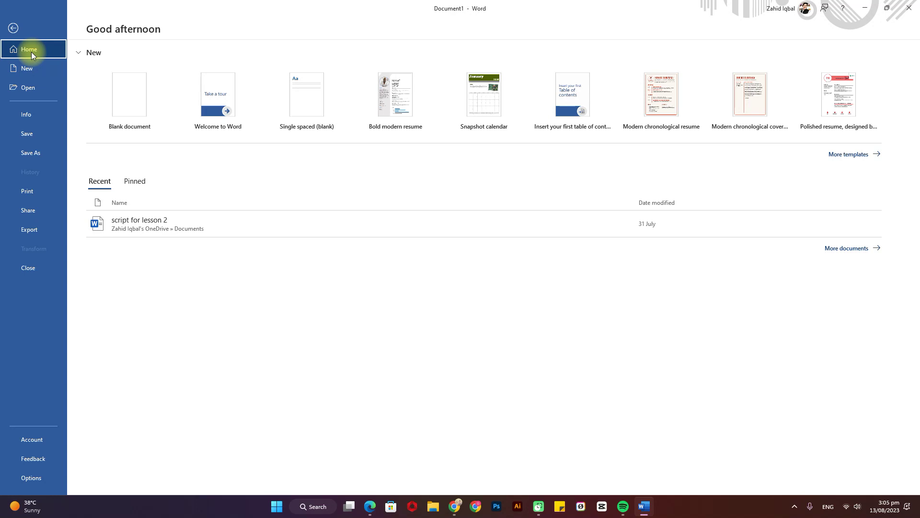
{"action": "left_click", "coordinate": [13, 28]}
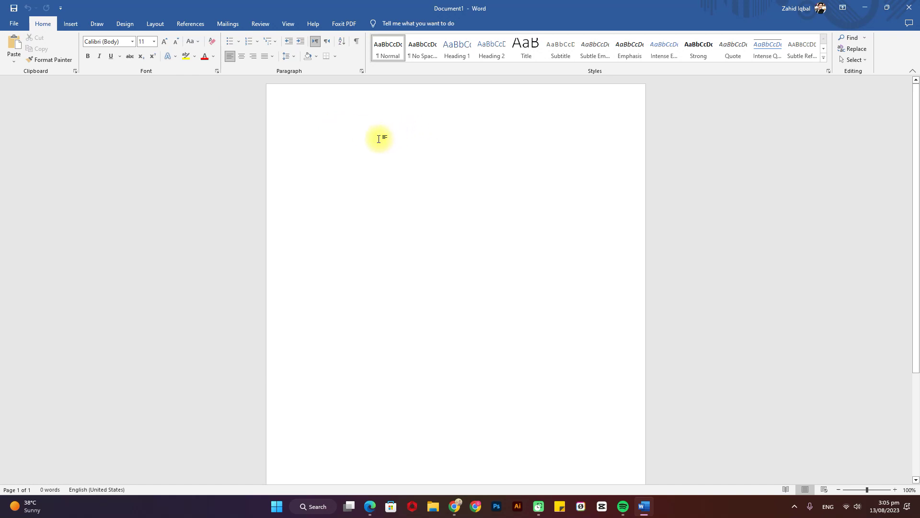
{"action": "type", "text": "eman in"}
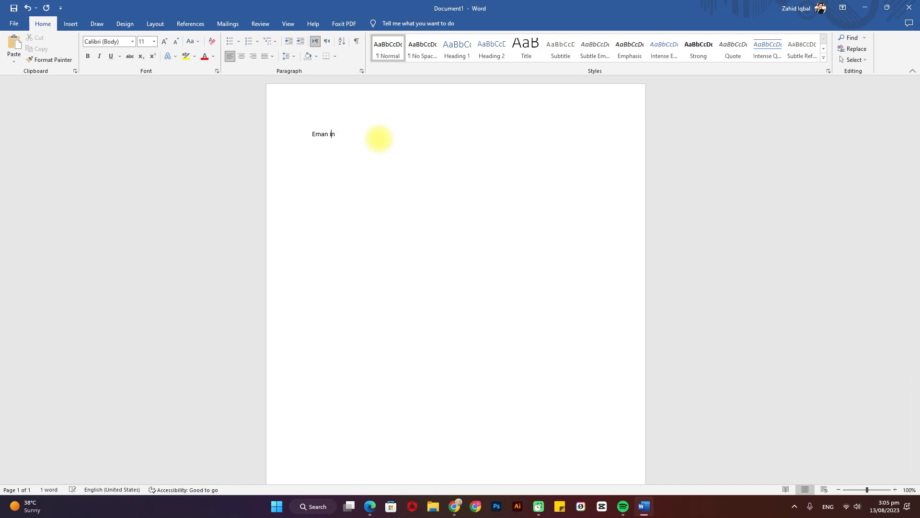
{"action": "type", "text": "stituter"}
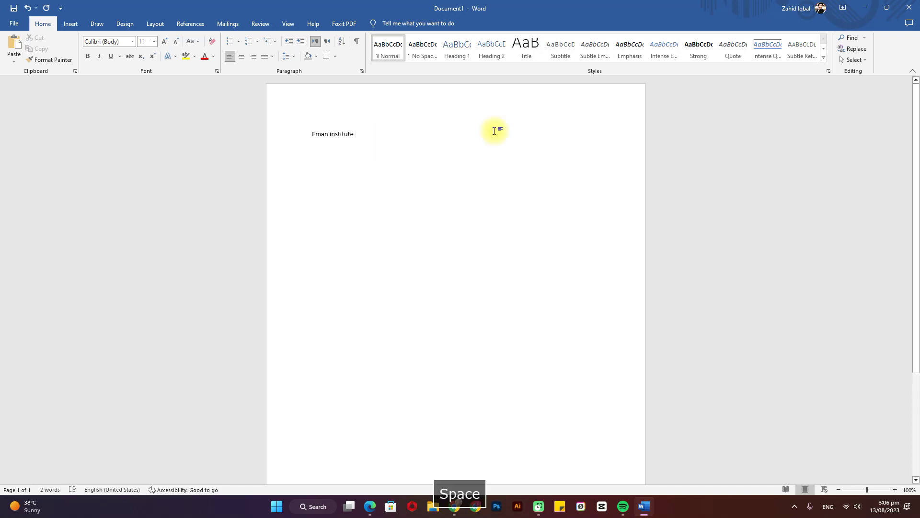
Enlarge the "Eman institute" text to a font size of 33.
{"action": "left_click_drag", "start_coordinate": [375, 133], "coordinate": [269, 133]}
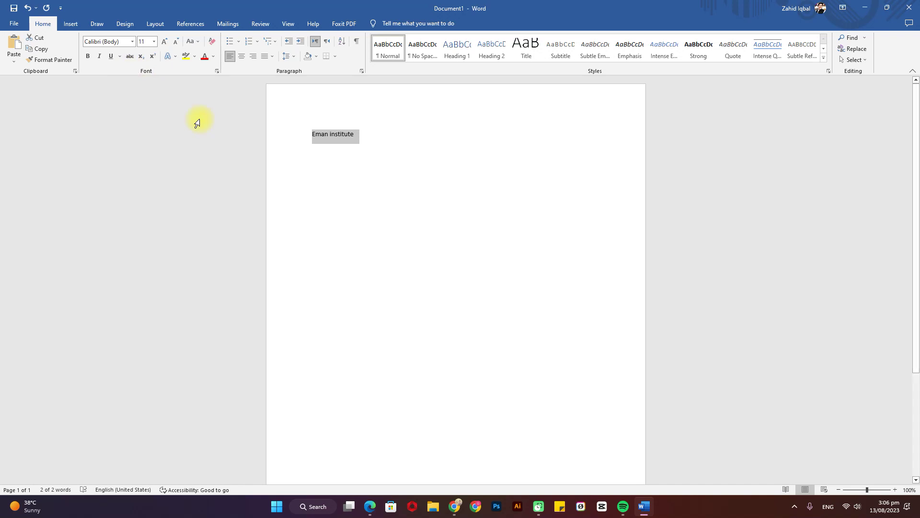
{"action": "key", "text": "ctrl+bracketright"}
{"action": "key", "text": "ctrl+bracketright"}
{"action": "key", "text": "ctrl+bracketright"}
{"action": "key", "text": "ctrl+bracketright"}
{"action": "key", "text": "ctrl+bracketright"}
{"action": "key", "text": "ctrl+bracketright"}
{"action": "key", "text": "ctrl+bracketright"}
{"action": "key", "text": "ctrl+bracketright"}
{"action": "key", "text": "ctrl+bracketright"}
{"action": "key", "text": "ctrl+bracketright"}
{"action": "key", "text": "ctrl+bracketright"}
{"action": "key", "text": "ctrl+bracketright"}
{"action": "key", "text": "ctrl+bracketright"}
{"action": "key", "text": "ctrl+bracketright"}
{"action": "key", "text": "ctrl+bracketright"}
{"action": "key", "text": "ctrl+bracketright"}
{"action": "key", "text": "ctrl+bracketright"}
{"action": "key", "text": "ctrl+bracketright"}
{"action": "key", "text": "ctrl+bracketright"}
{"action": "key", "text": "ctrl+bracketright"}
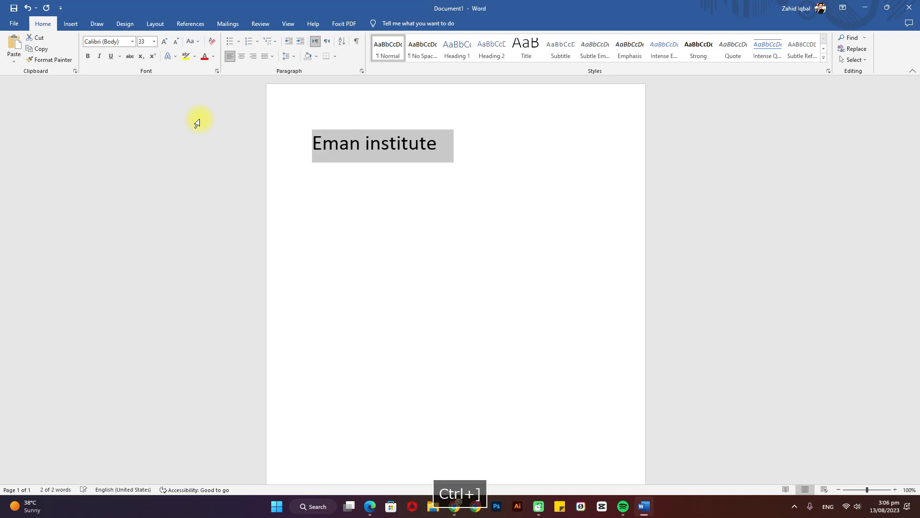
{"action": "left_click", "coordinate": [427, 174]}
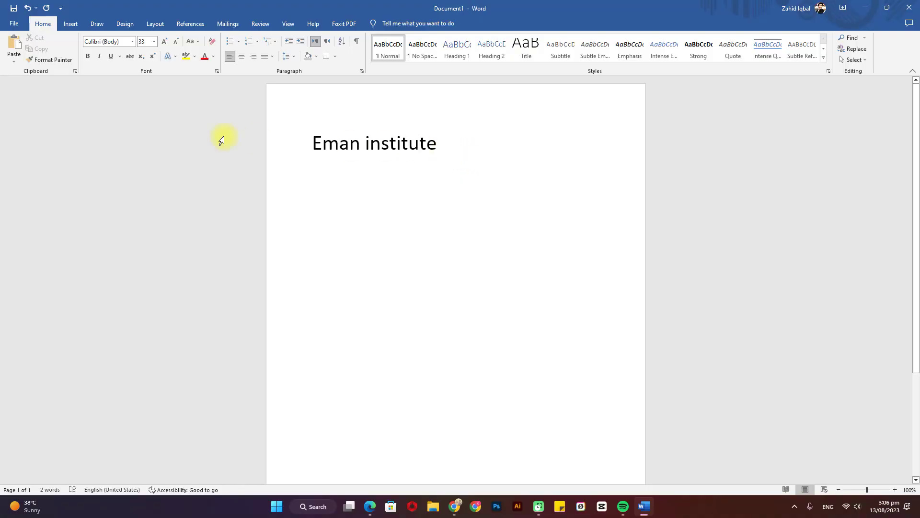
Start saving the document under a new name, choosing the Desktop folder on this PC as its location.
{"action": "left_click", "coordinate": [14, 28]}
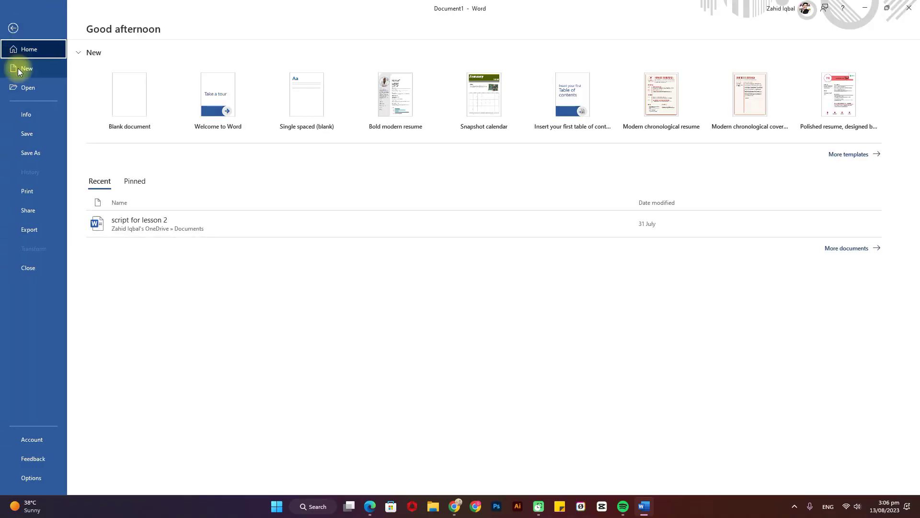
{"action": "left_click", "coordinate": [40, 153]}
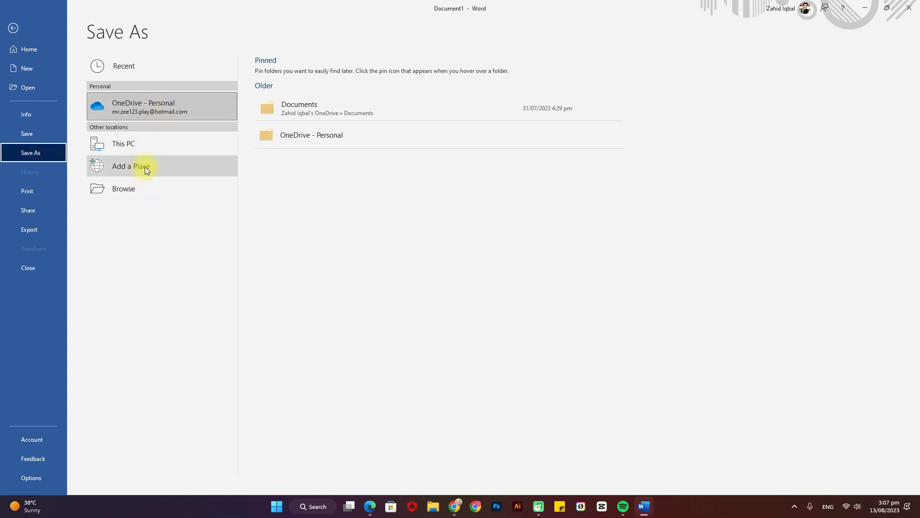
{"action": "left_click", "coordinate": [140, 146]}
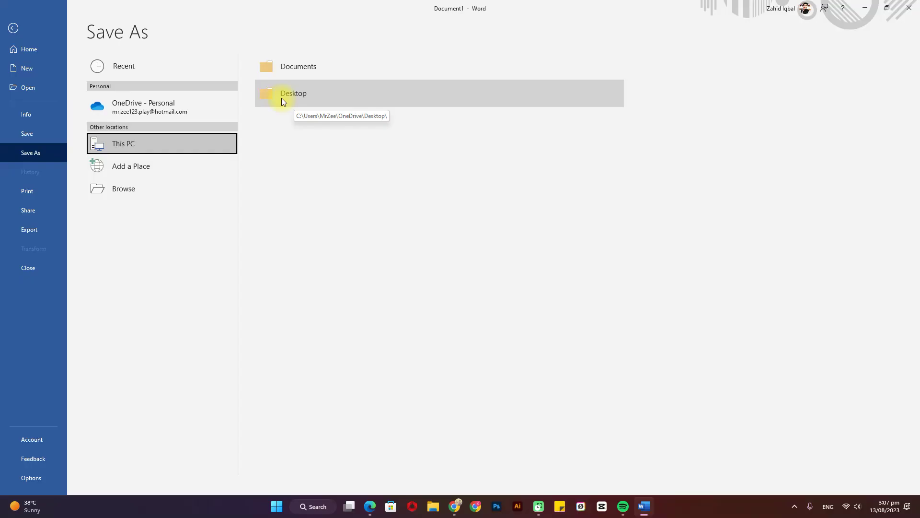
{"action": "left_click", "coordinate": [313, 94]}
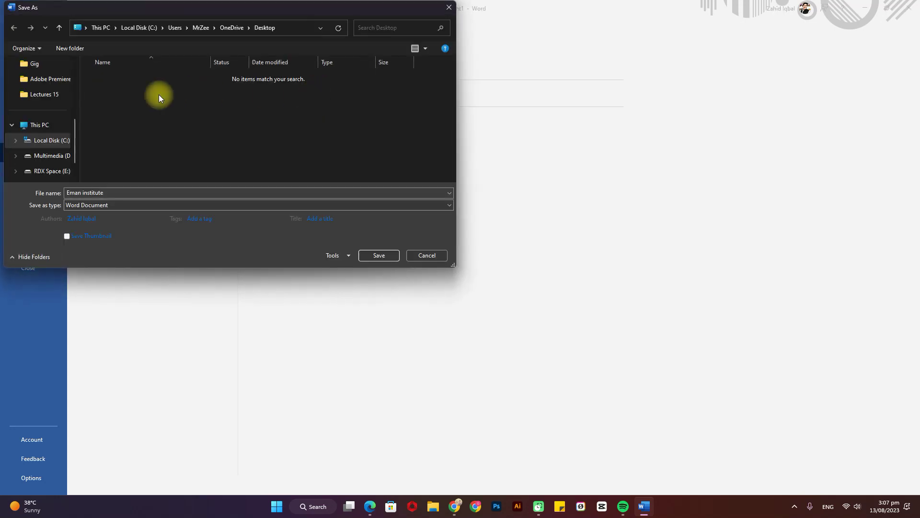
{"action": "left_click_drag", "start_coordinate": [75, 140], "coordinate": [62, 45]}
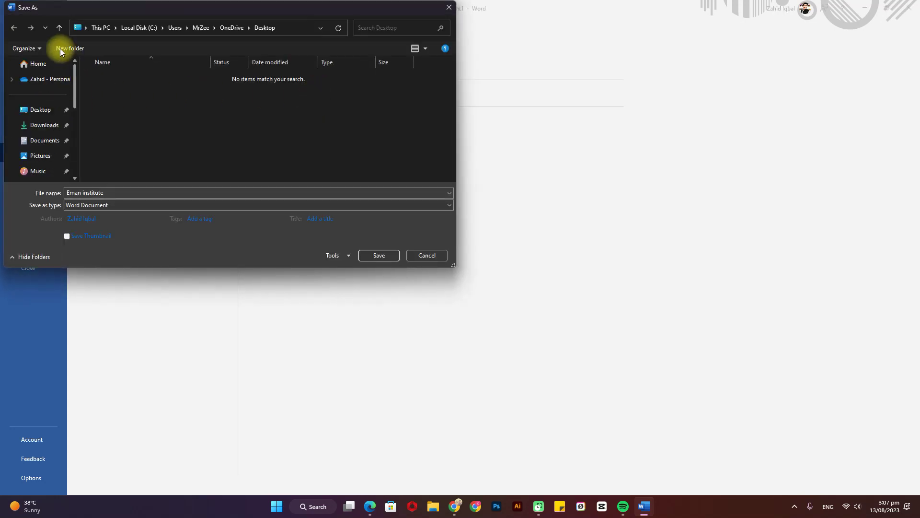
{"action": "left_click", "coordinate": [46, 111]}
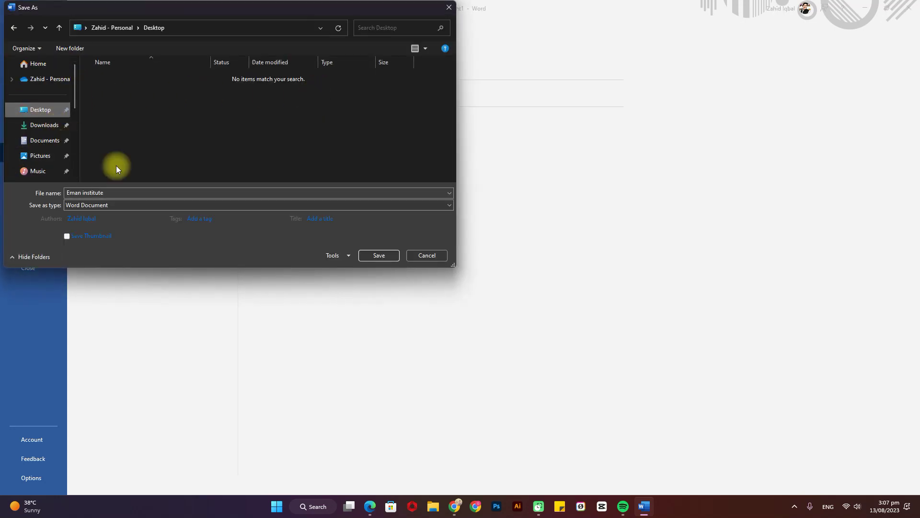
Name the file "lecture 1" and save it as a Word document.
{"action": "left_click", "coordinate": [142, 195]}
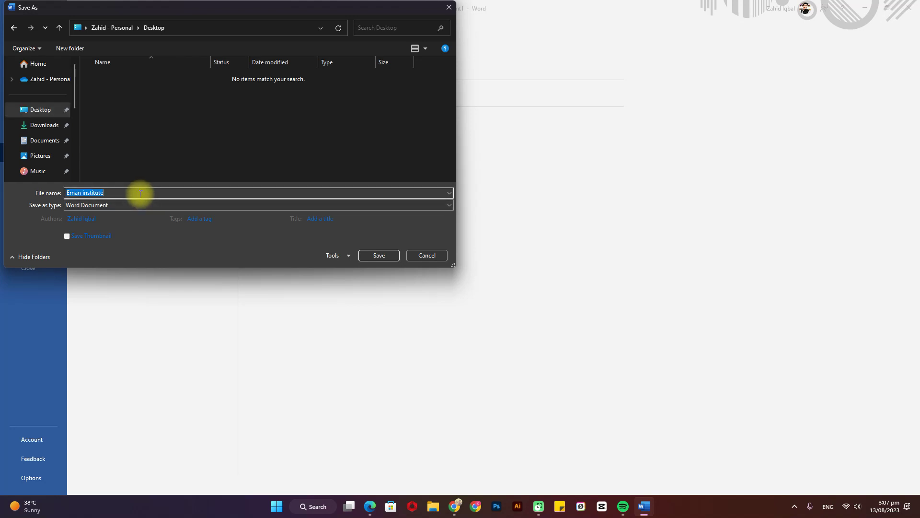
{"action": "type", "text": "lecure 1"}
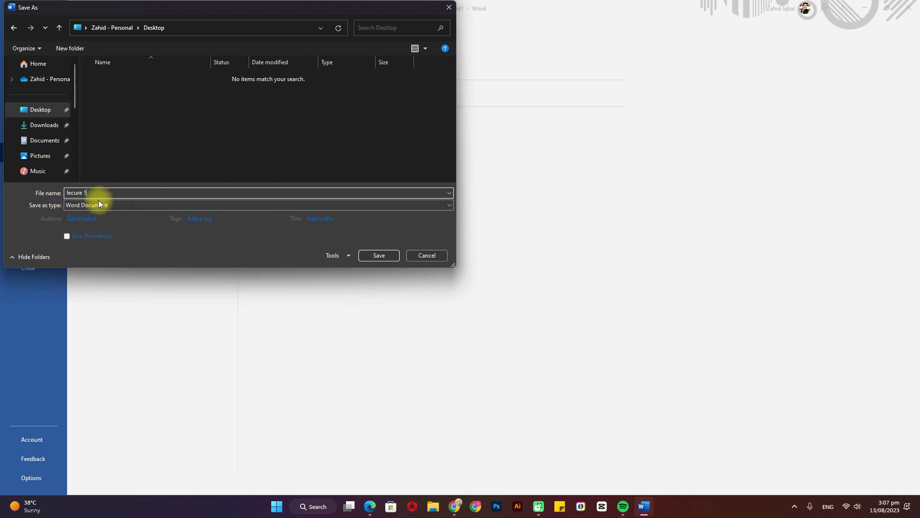
{"action": "left_click", "coordinate": [75, 192]}
{"action": "type", "text": "t"}
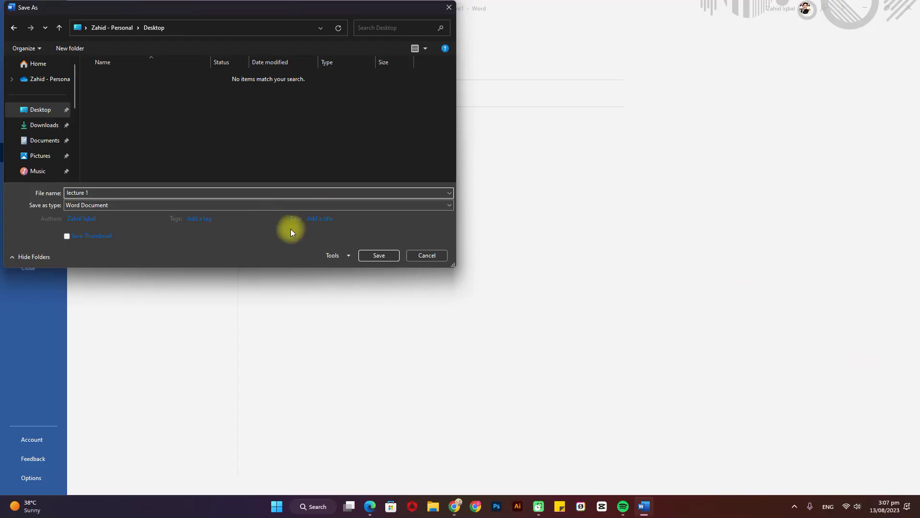
{"action": "left_click", "coordinate": [376, 255]}
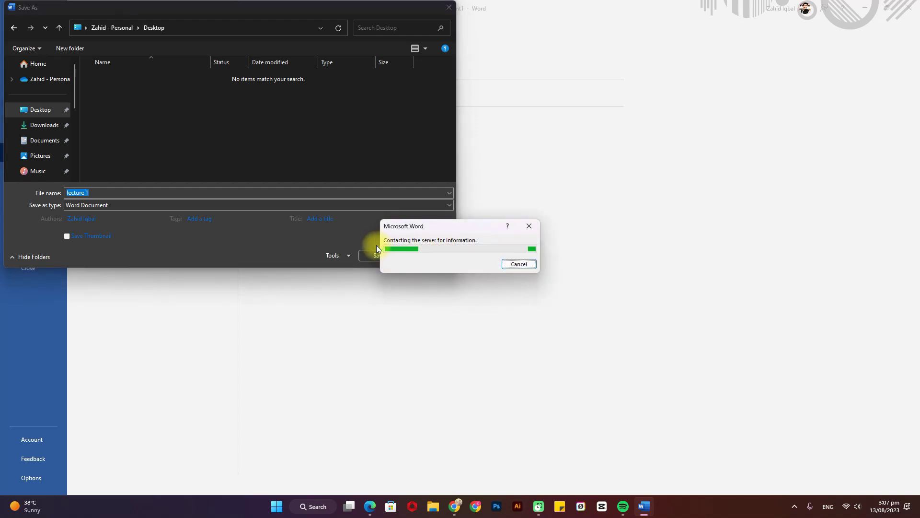
{"action": "left_click", "coordinate": [377, 257]}
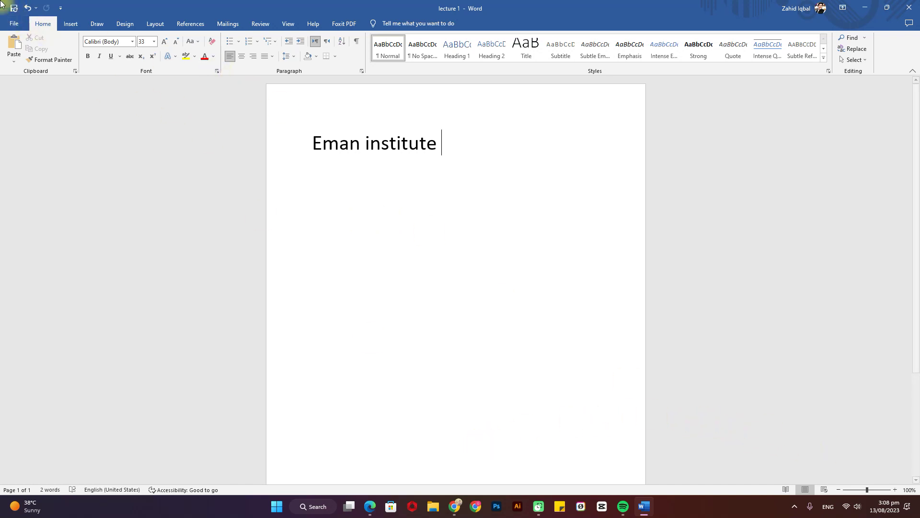
Create a new blank document and close the "lecture 1" document.
{"action": "left_click", "coordinate": [12, 23]}
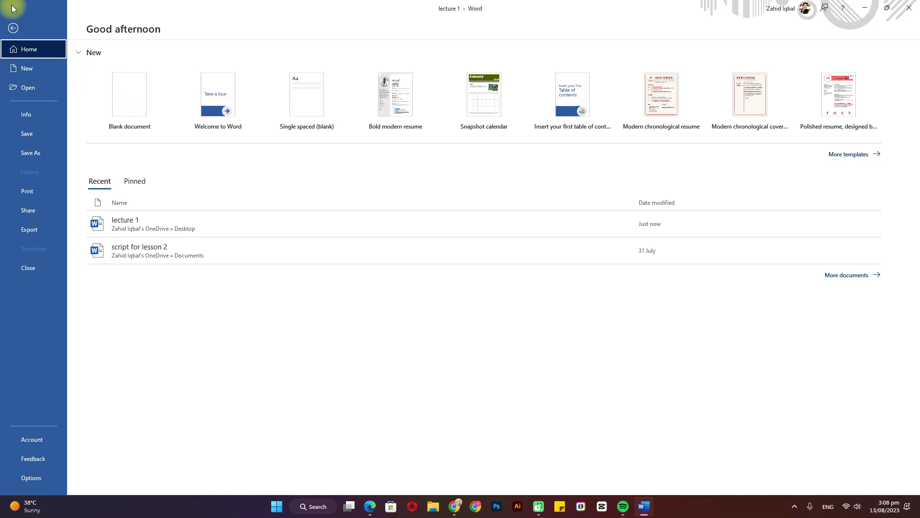
{"action": "left_click", "coordinate": [13, 27]}
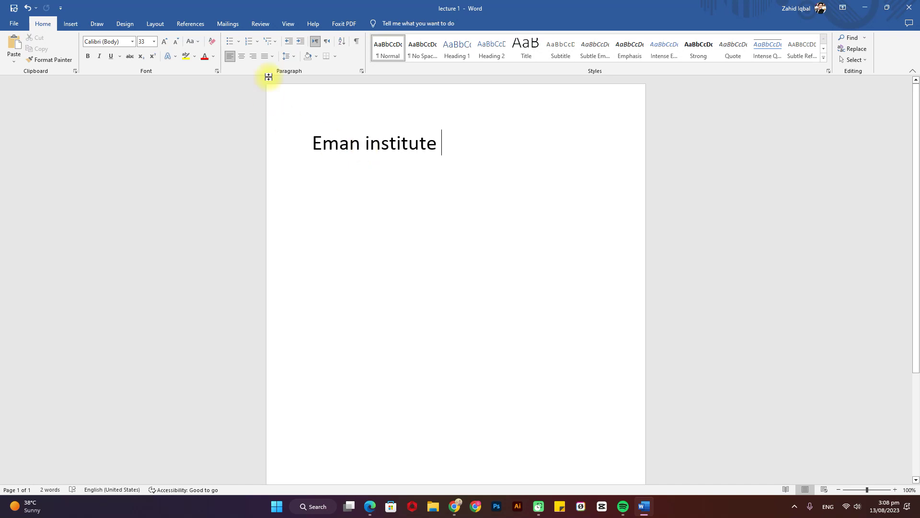
{"action": "left_click", "coordinate": [11, 25]}
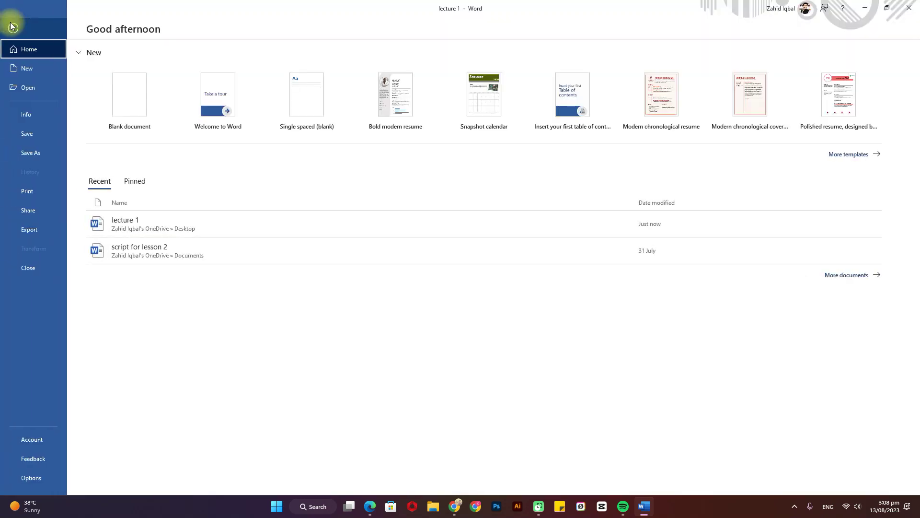
{"action": "left_click", "coordinate": [39, 72]}
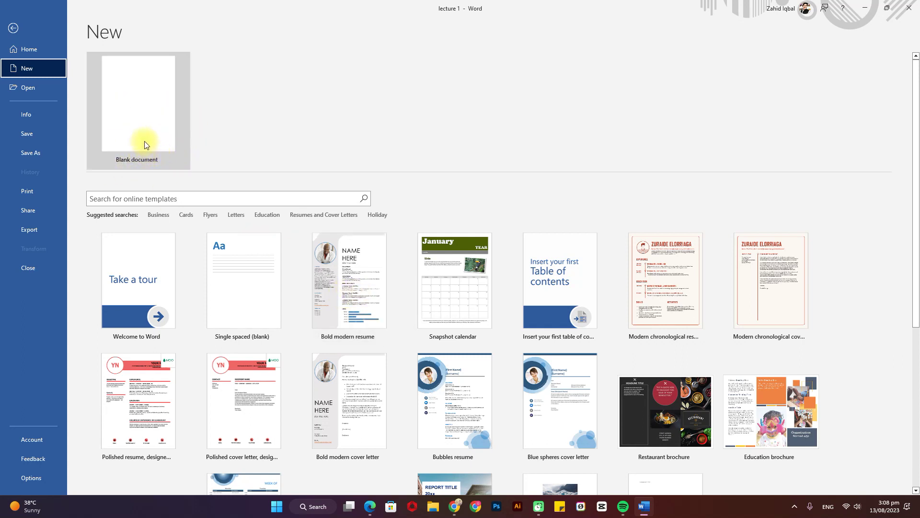
{"action": "left_click", "coordinate": [148, 104]}
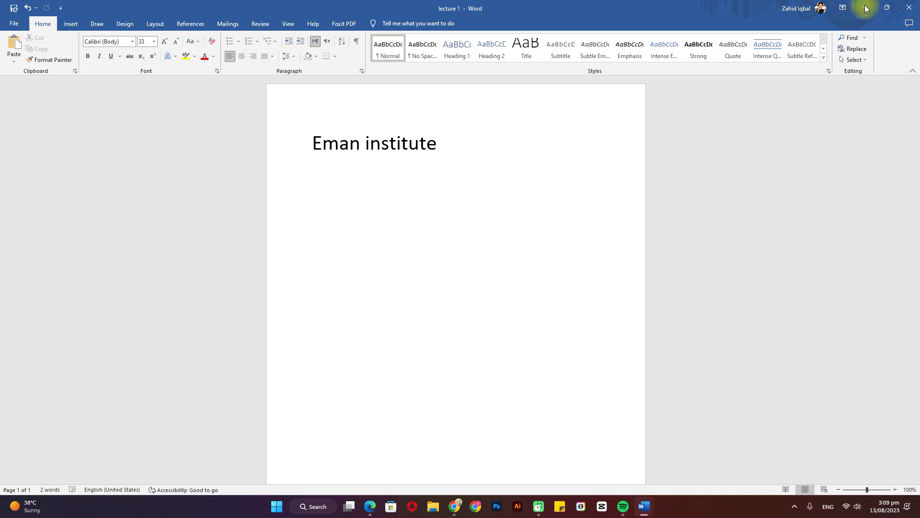
{"action": "left_click", "coordinate": [914, 6]}
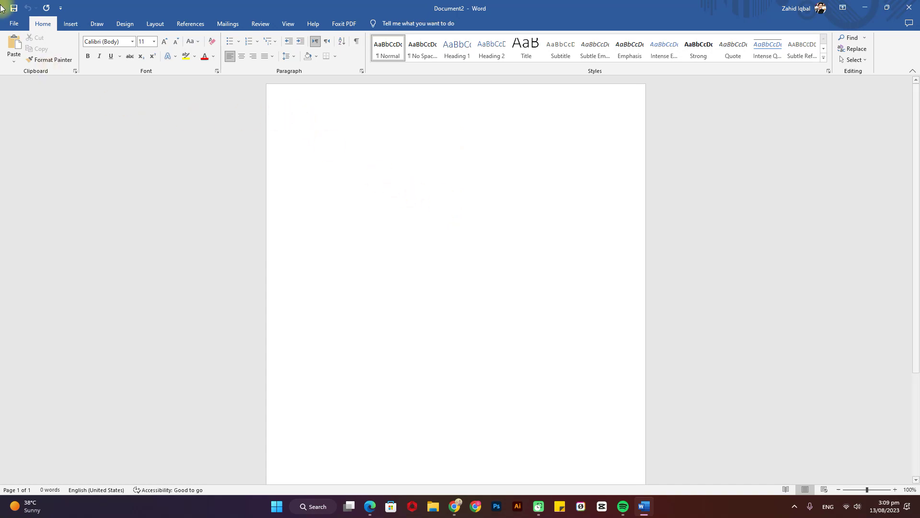
Open the saved "lecture 1" document from the Desktop folder.
{"action": "left_click", "coordinate": [12, 23]}
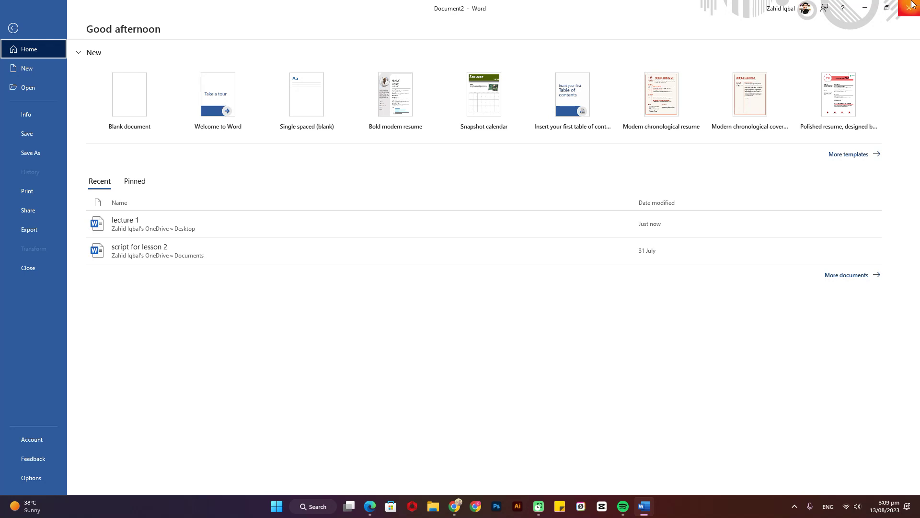
{"action": "mouse_move", "coordinate": [887, 10]}
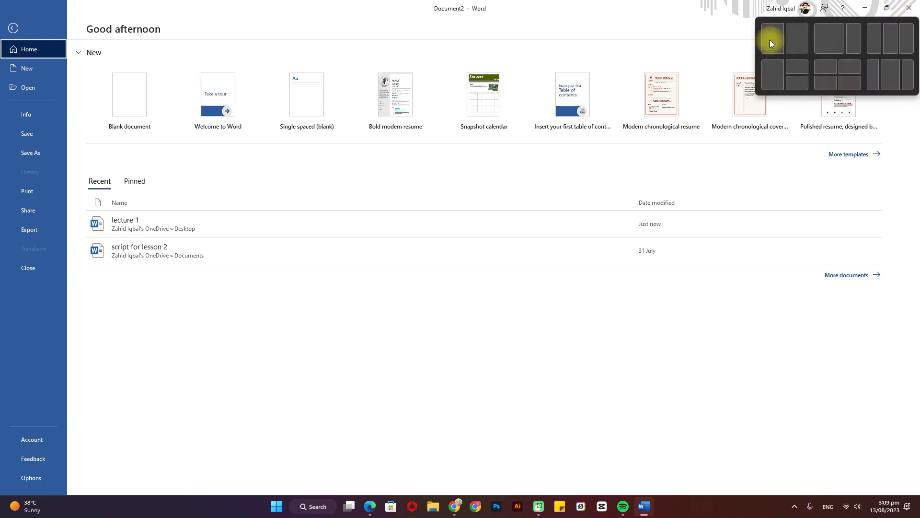
{"action": "left_click", "coordinate": [28, 87]}
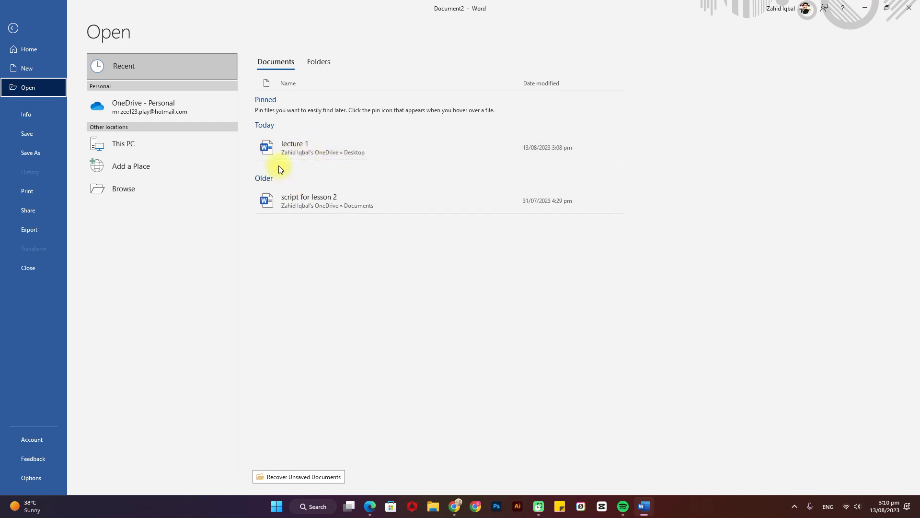
{"action": "double_click", "coordinate": [146, 148]}
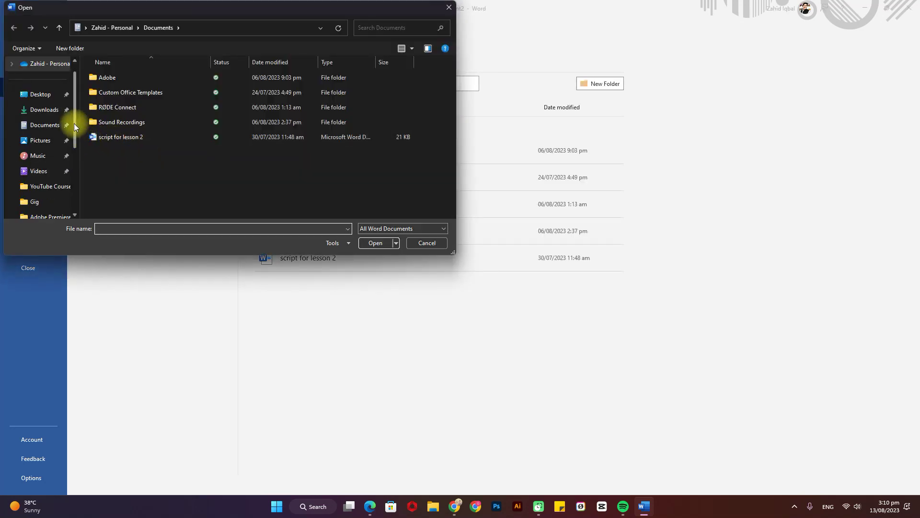
{"action": "scroll", "coordinate": [70, 103], "scroll_direction": "up", "scroll_amount": 1}
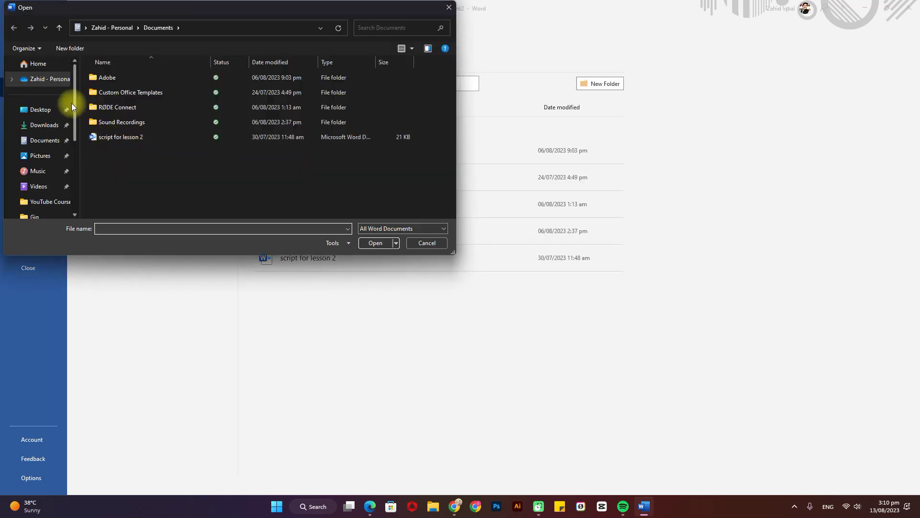
{"action": "left_click", "coordinate": [45, 110]}
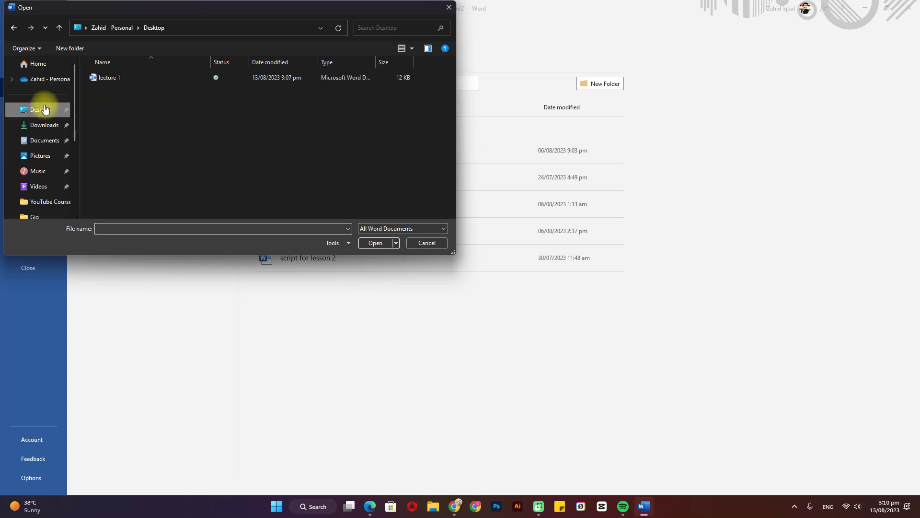
{"action": "double_click", "coordinate": [108, 76]}
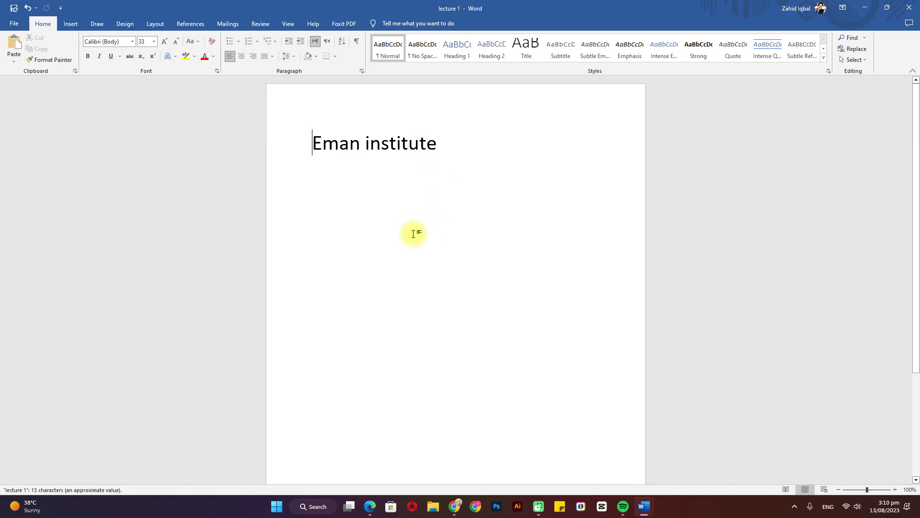
{"action": "key", "text": "alt+Tab"}
{"action": "key", "text": "alt+Tab"}
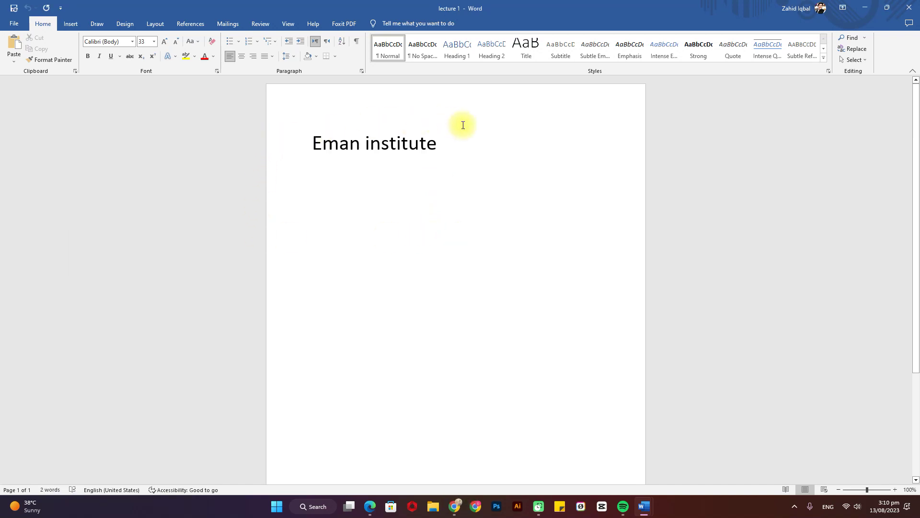
View the file information and properties of the "lecture 1" document, including its size.
{"action": "left_click", "coordinate": [10, 22]}
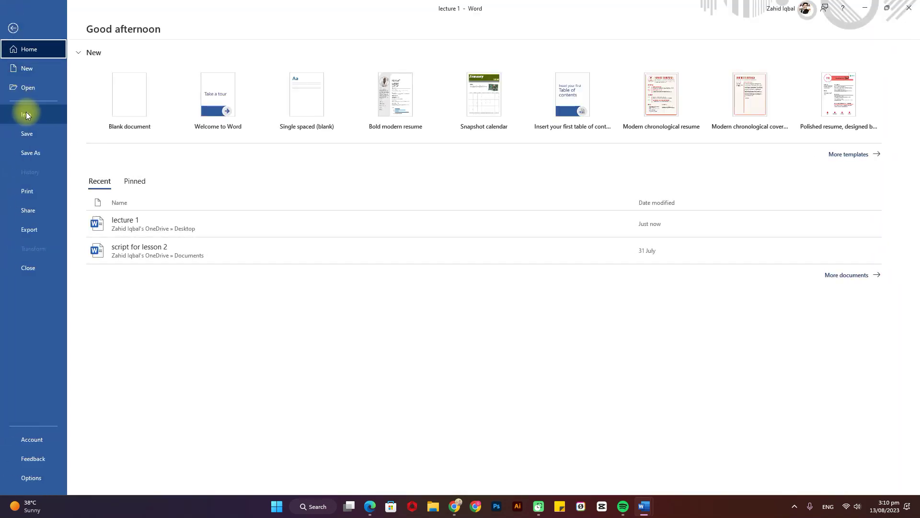
{"action": "left_click", "coordinate": [26, 115]}
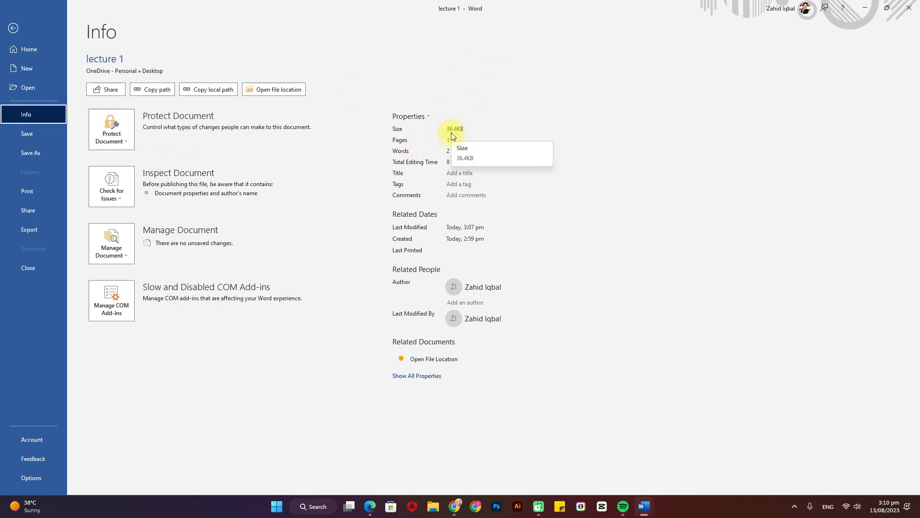
Return to the document text and extend "Eman institute" with "of computer skills".
{"action": "left_click", "coordinate": [13, 28]}
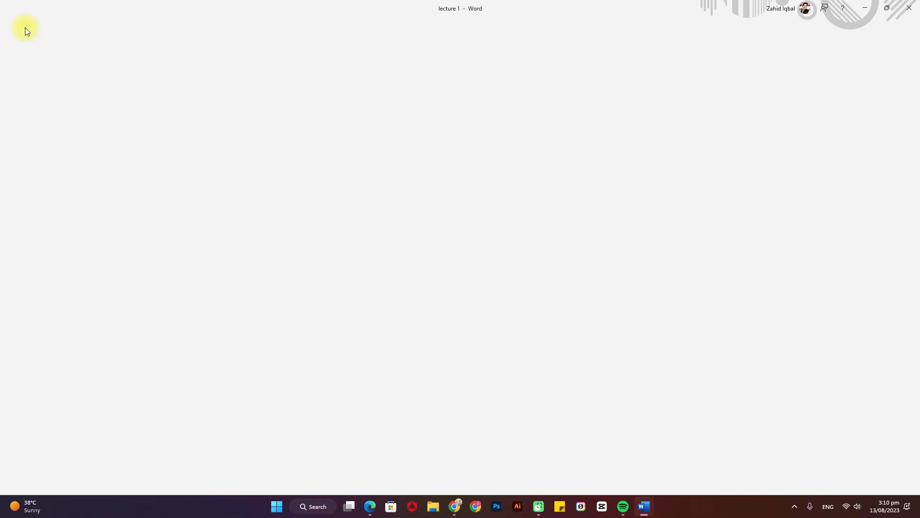
{"action": "left_click", "coordinate": [533, 147]}
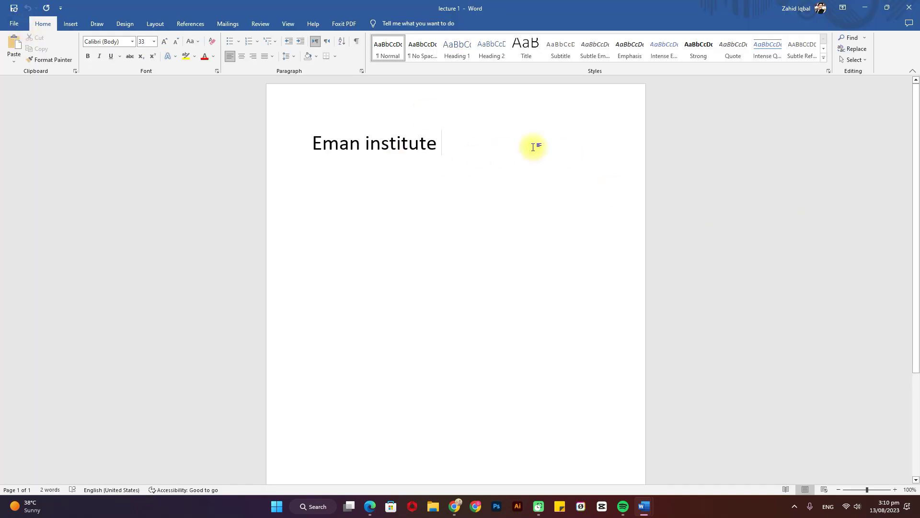
{"action": "type", "text": "of c"}
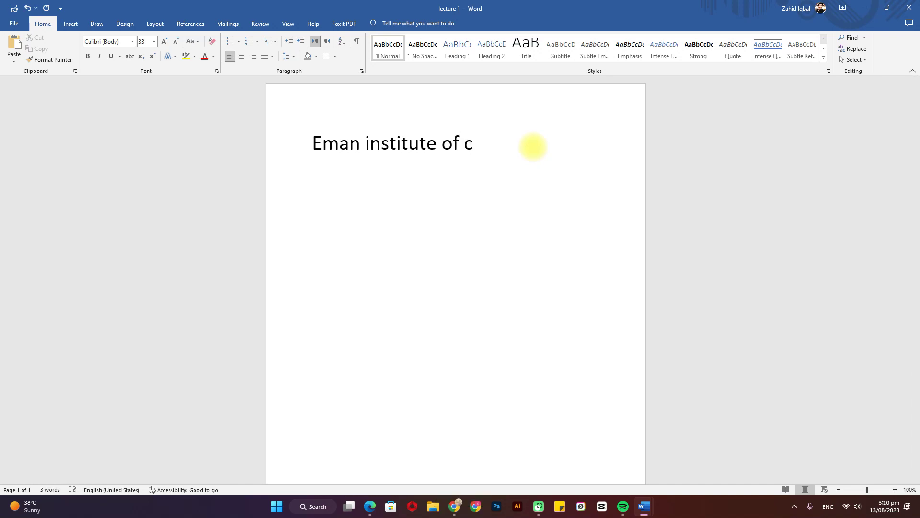
{"action": "type", "text": "ompute"}
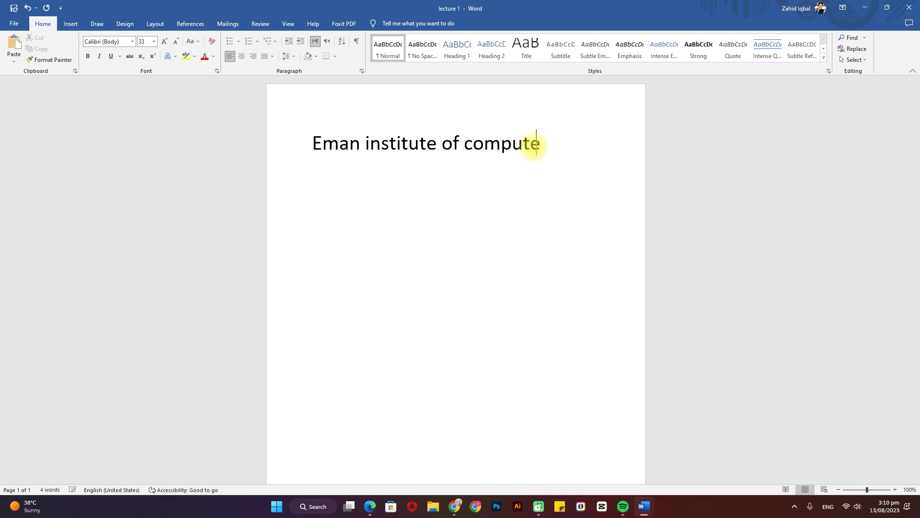
{"action": "type", "text": "r skills"}
{"action": "left_click", "coordinate": [534, 223]}
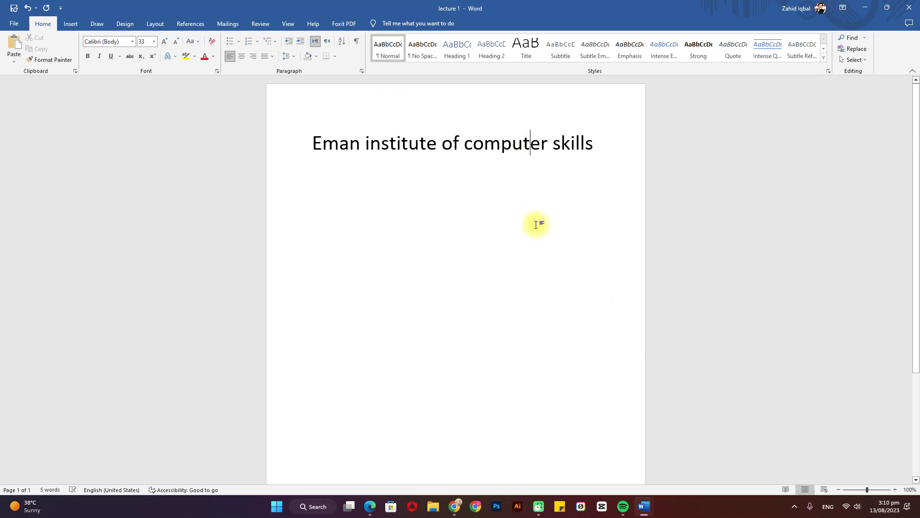
Save the edited "lecture 1" document under its existing name.
{"action": "left_click", "coordinate": [13, 23]}
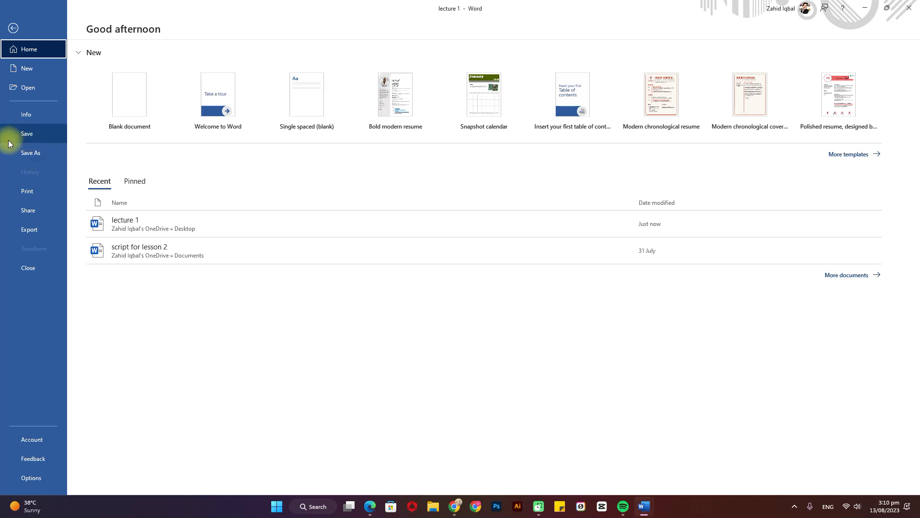
{"action": "left_click", "coordinate": [5, 27]}
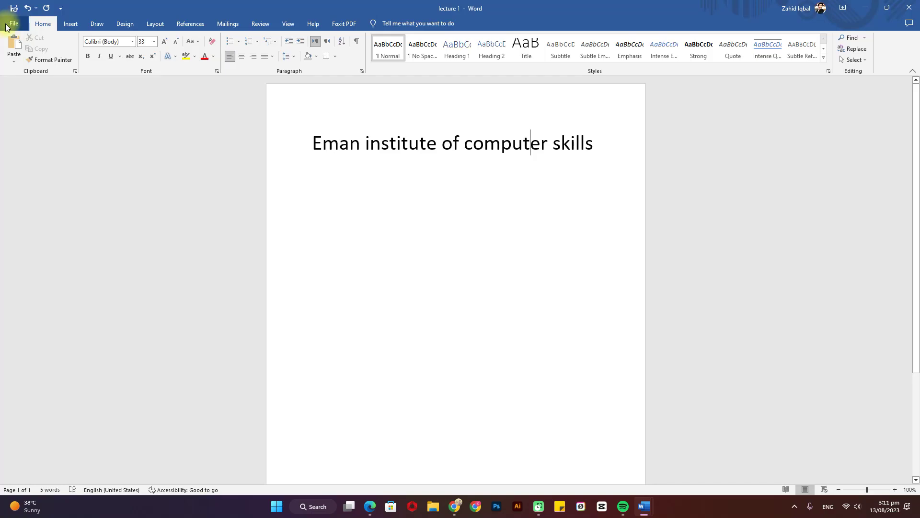
{"action": "left_click", "coordinate": [5, 27]}
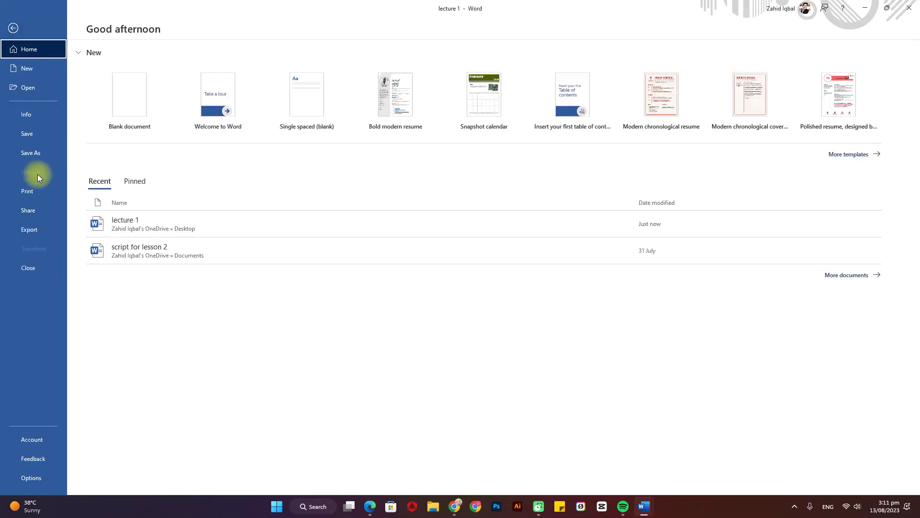
{"action": "left_click", "coordinate": [41, 131]}
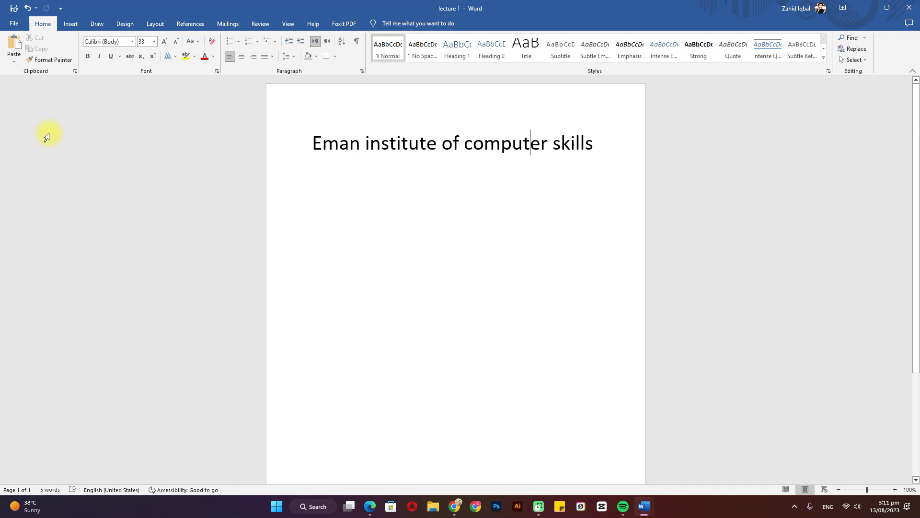
Review the updated file information of "lecture 1", checking its size and other properties, and return to the document.
{"action": "left_click", "coordinate": [5, 25]}
{"action": "left_click", "coordinate": [46, 119]}
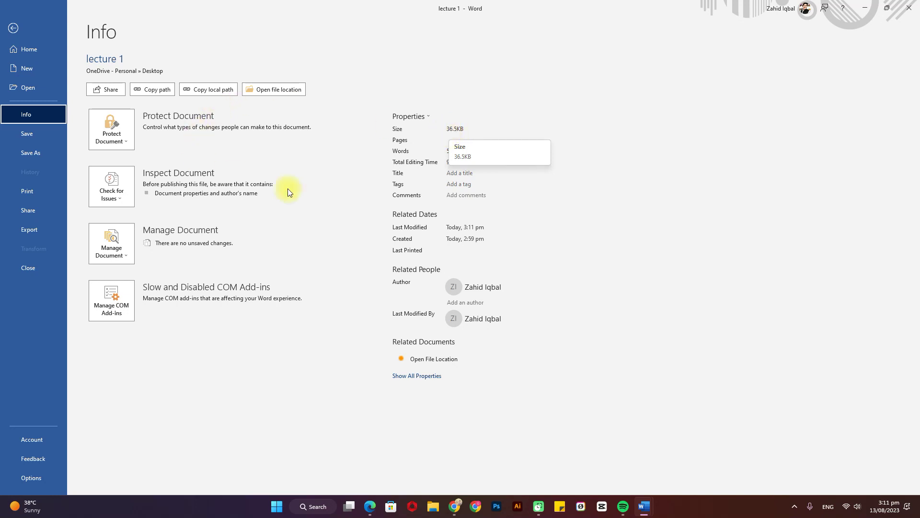
{"action": "left_click", "coordinate": [13, 28]}
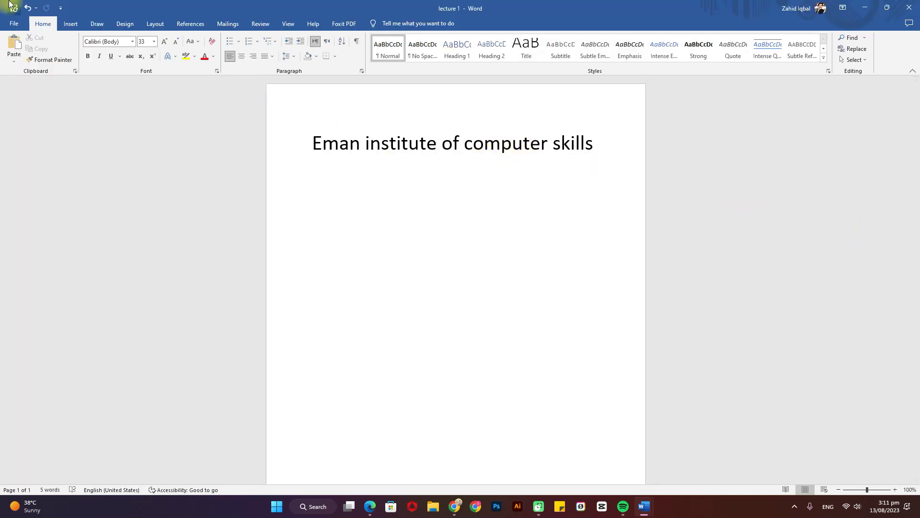
{"action": "left_click", "coordinate": [13, 25]}
{"action": "left_click", "coordinate": [13, 27]}
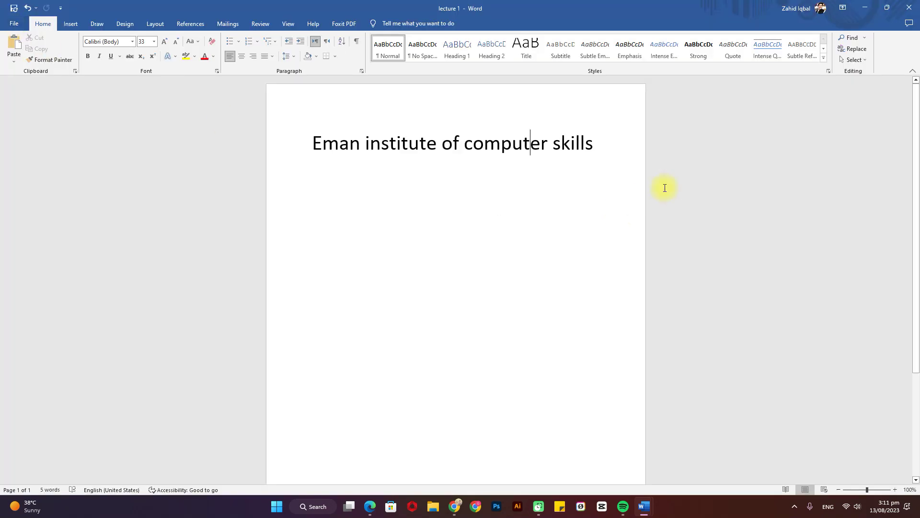
{"action": "left_click", "coordinate": [10, 22]}
{"action": "left_click", "coordinate": [11, 113]}
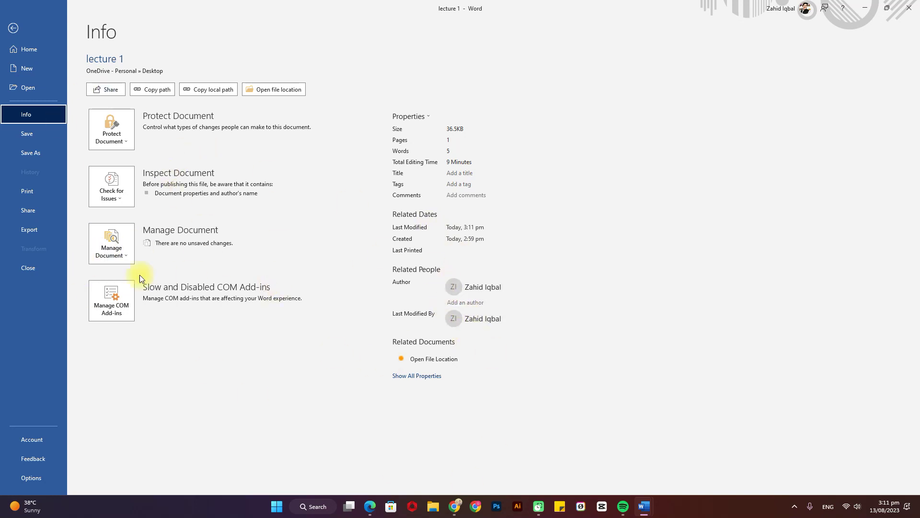
{"action": "left_click", "coordinate": [10, 30]}
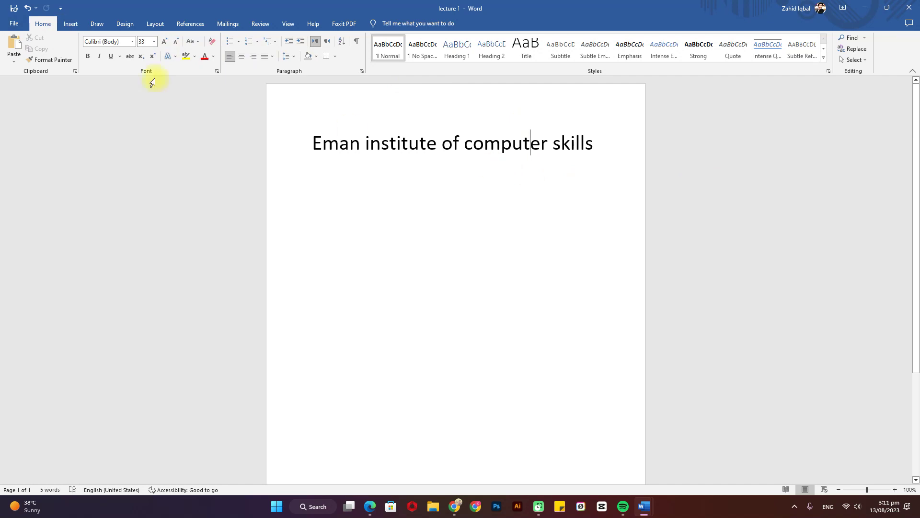
View the print preview and print settings of "lecture 1", and show the page layout options.
{"action": "left_click", "coordinate": [14, 24]}
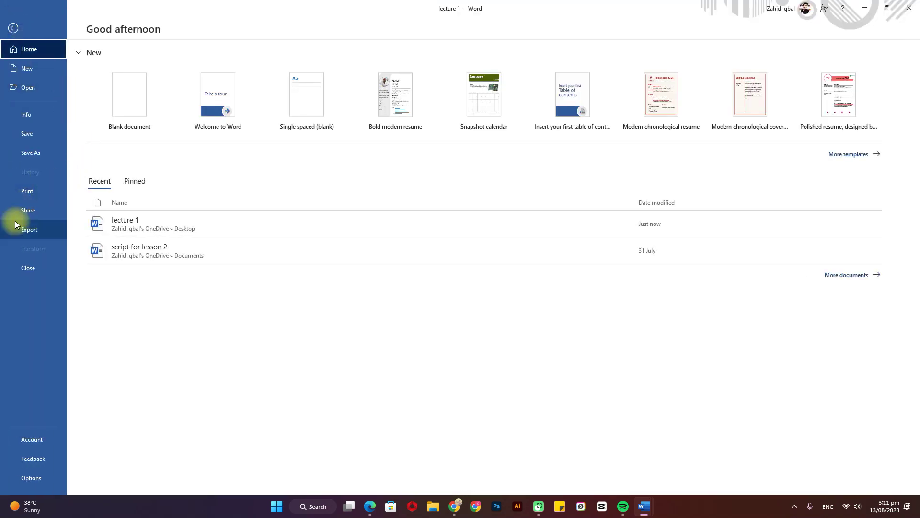
{"action": "left_click", "coordinate": [40, 192]}
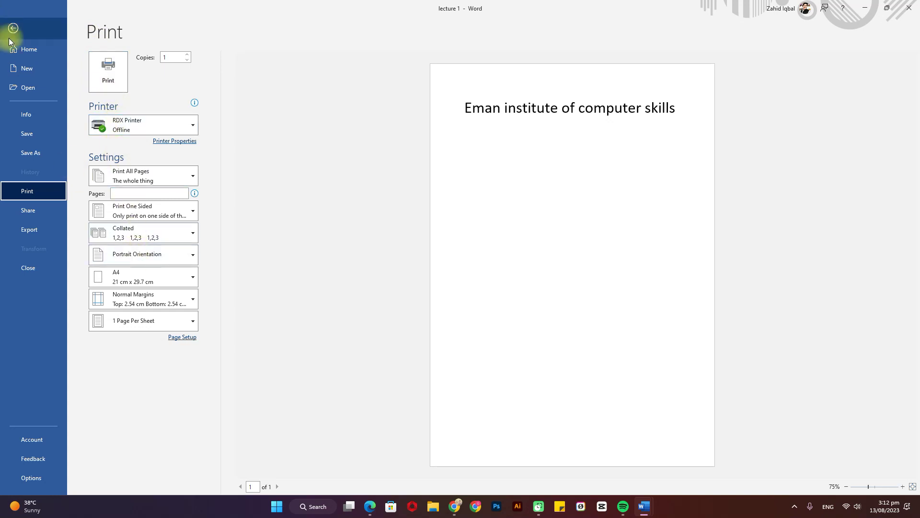
{"action": "left_click", "coordinate": [15, 24]}
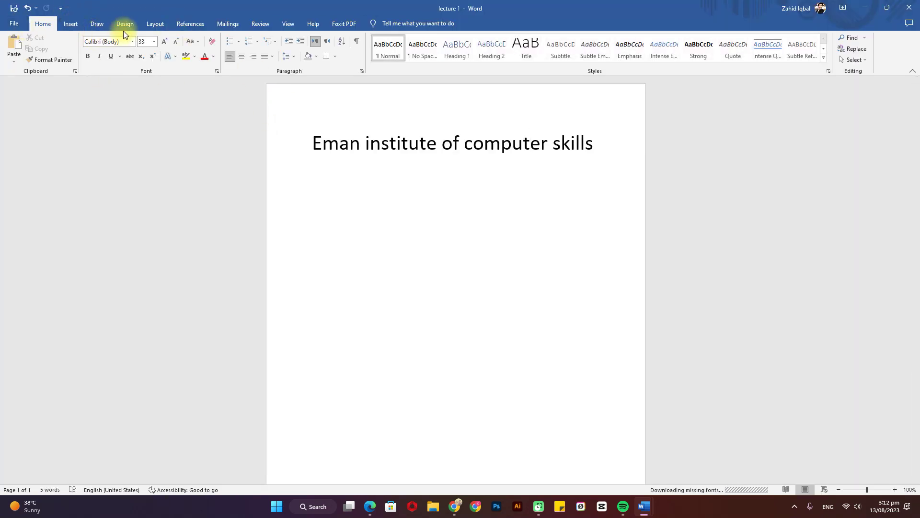
{"action": "left_click", "coordinate": [154, 25]}
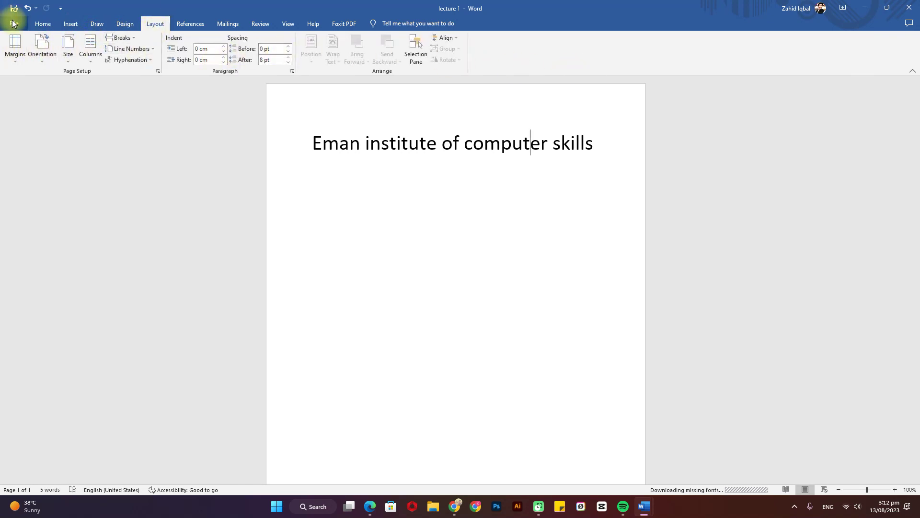
Try raising the number of print copies to 4, look at the printer choices, and leave the print settings without printing.
{"action": "left_click", "coordinate": [16, 24]}
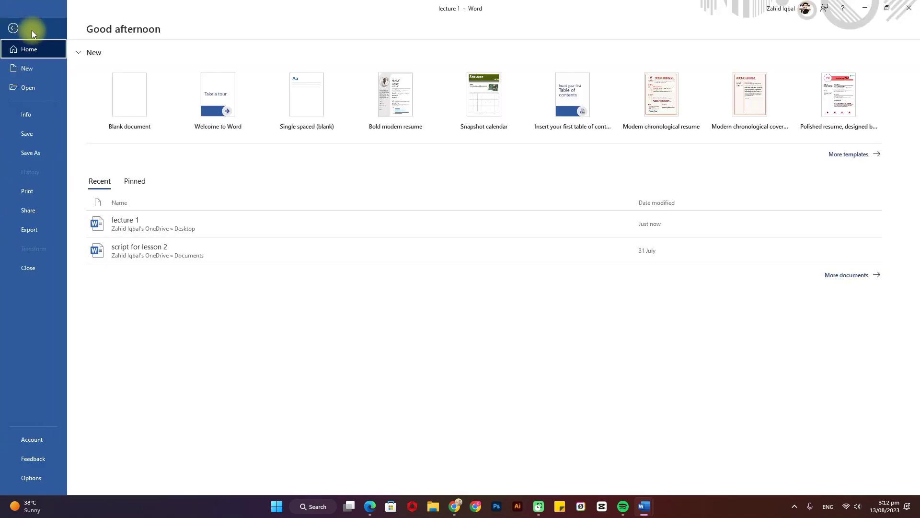
{"action": "left_click", "coordinate": [46, 194]}
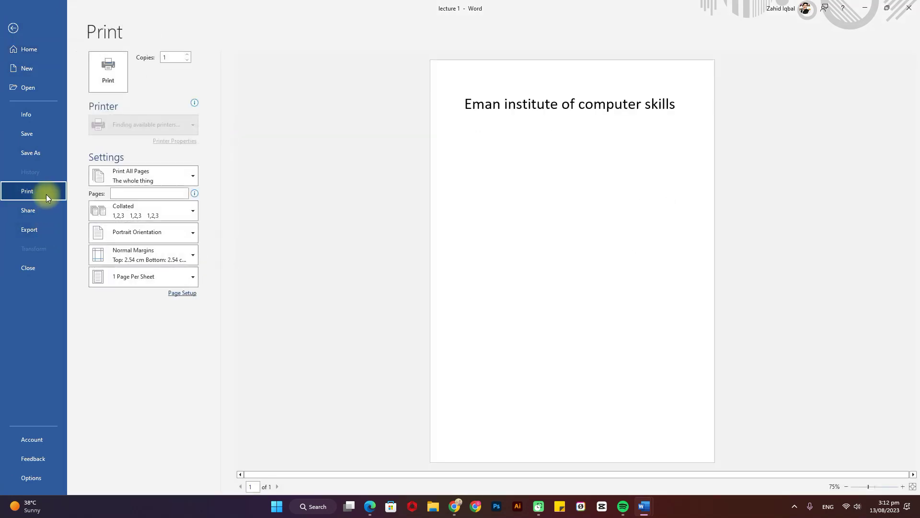
{"action": "triple_click", "coordinate": [189, 55]}
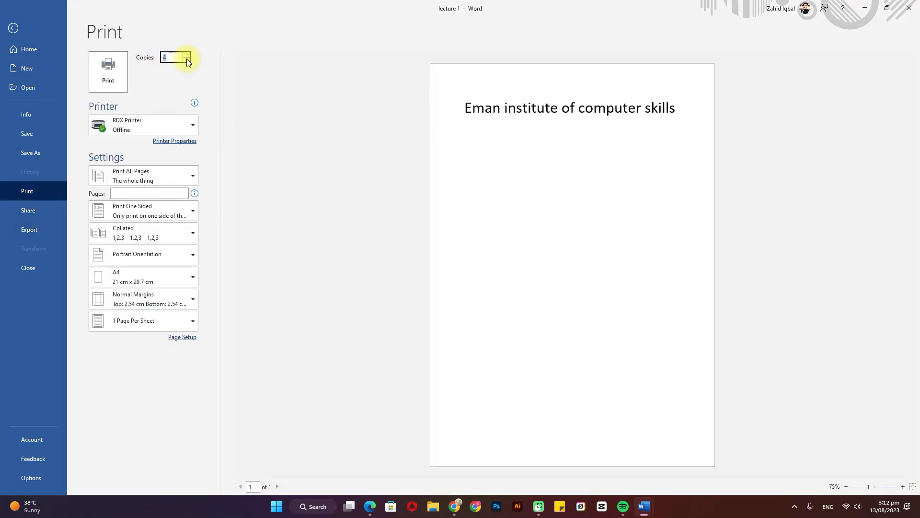
{"action": "left_click", "coordinate": [174, 128]}
{"action": "left_click", "coordinate": [173, 128]}
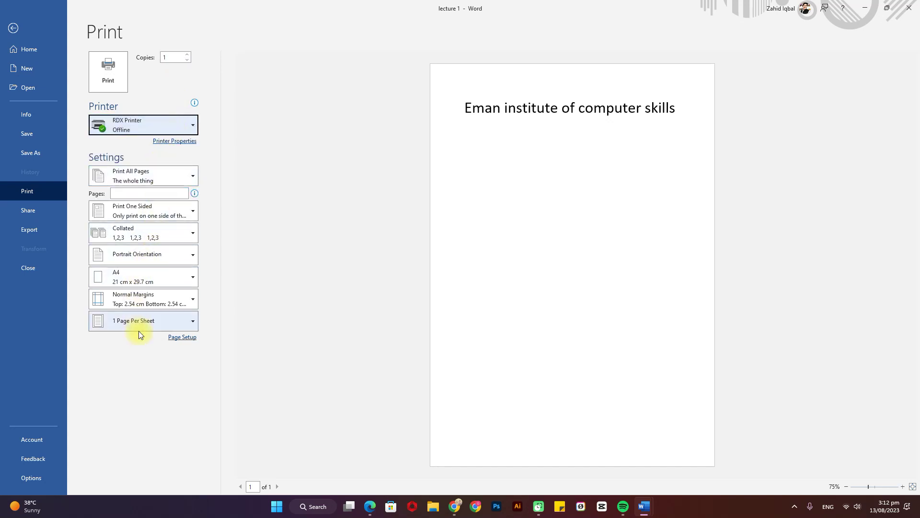
{"action": "left_click", "coordinate": [18, 31]}
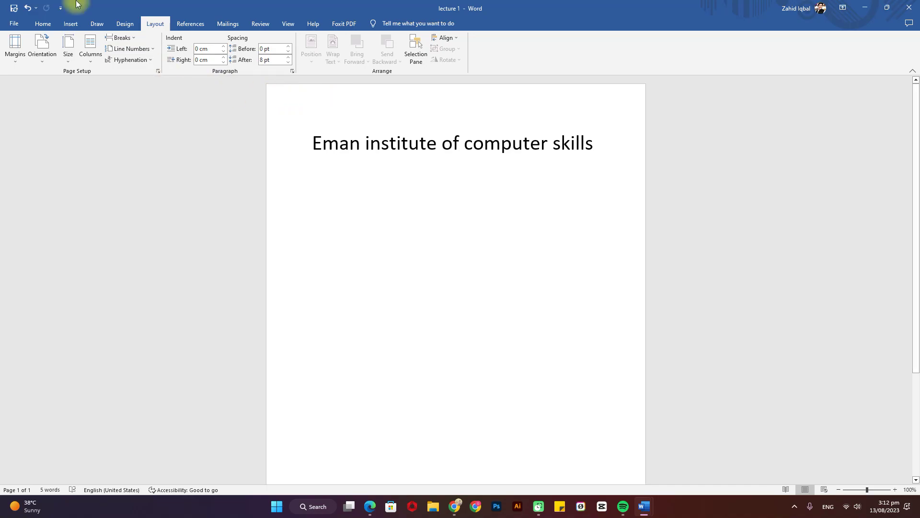
Close the "lecture 1" document.
{"action": "left_click", "coordinate": [13, 26]}
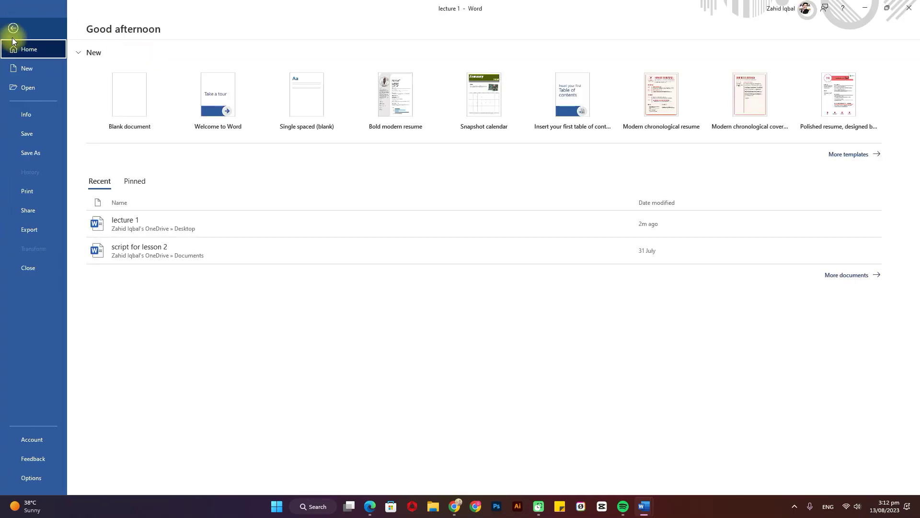
{"action": "left_click", "coordinate": [13, 33]}
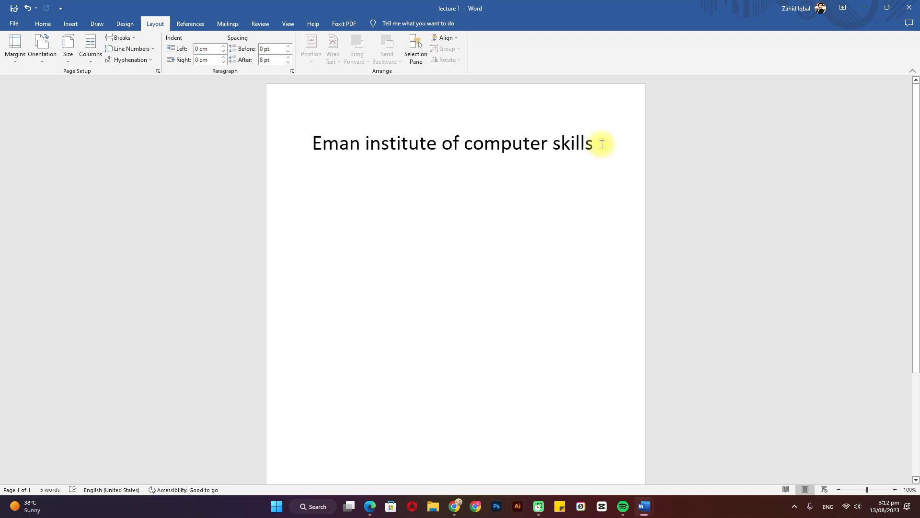
{"action": "left_click", "coordinate": [917, 2]}
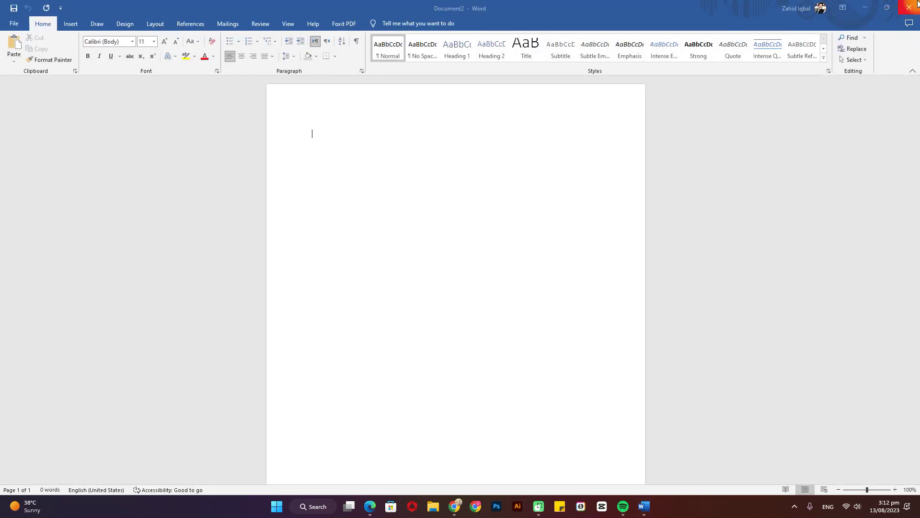
{"action": "left_click", "coordinate": [795, 506]}
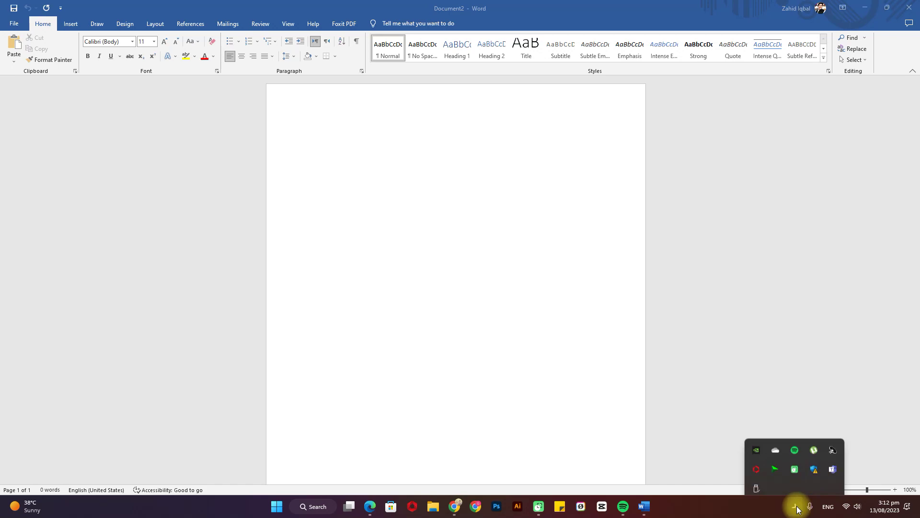